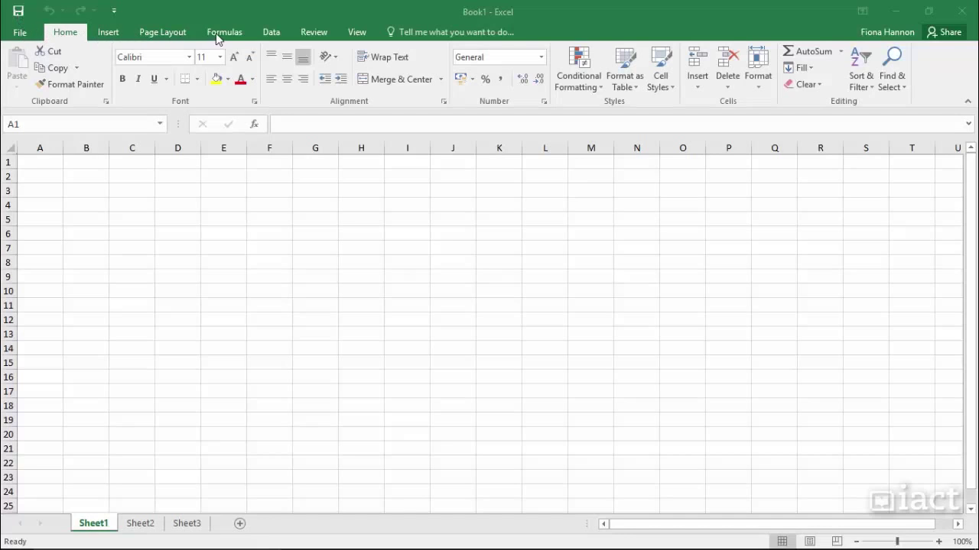
# Step: Browse the Page Layout tab, return to Home, then select C3:D4 and E12
pyautogui.click(164, 34)
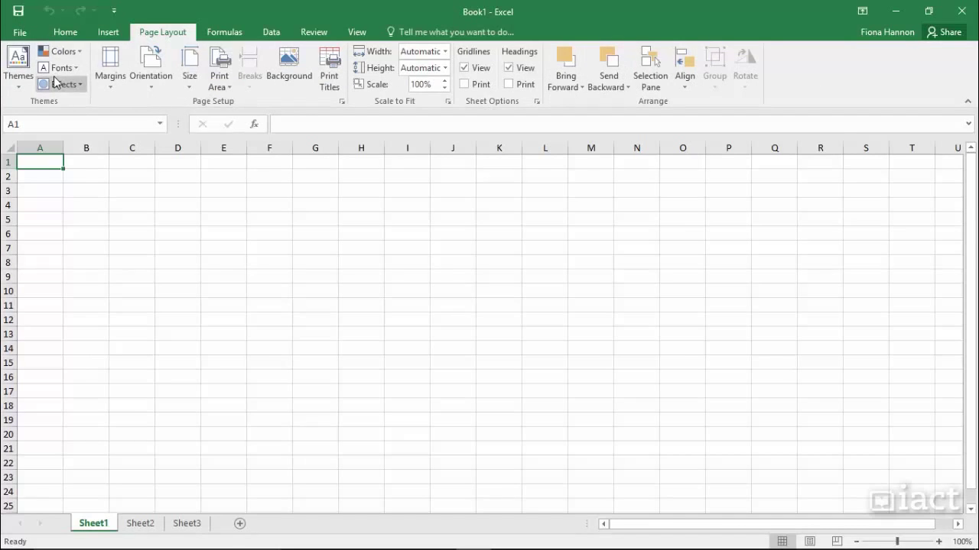
pyautogui.click(67, 33)
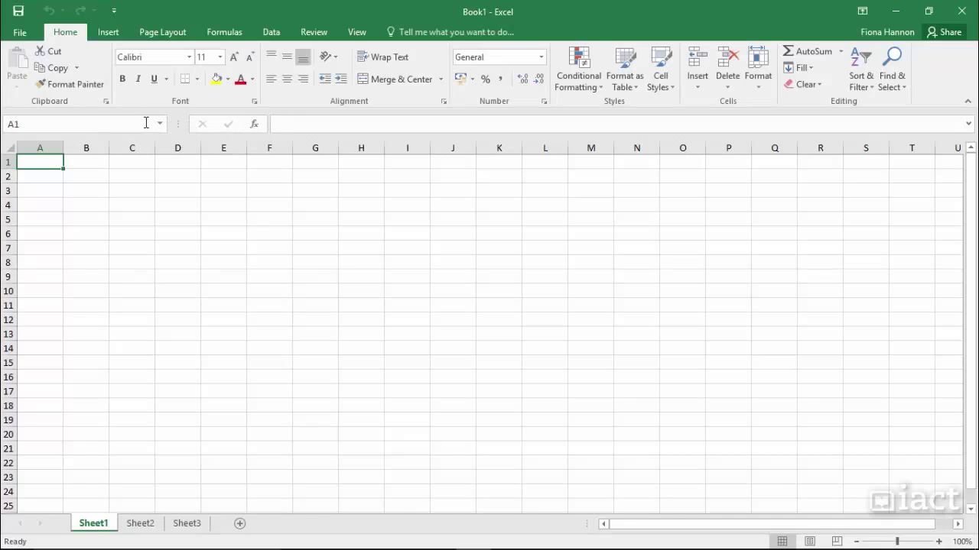
pyautogui.moveTo(153, 185); pyautogui.dragTo(155, 206)
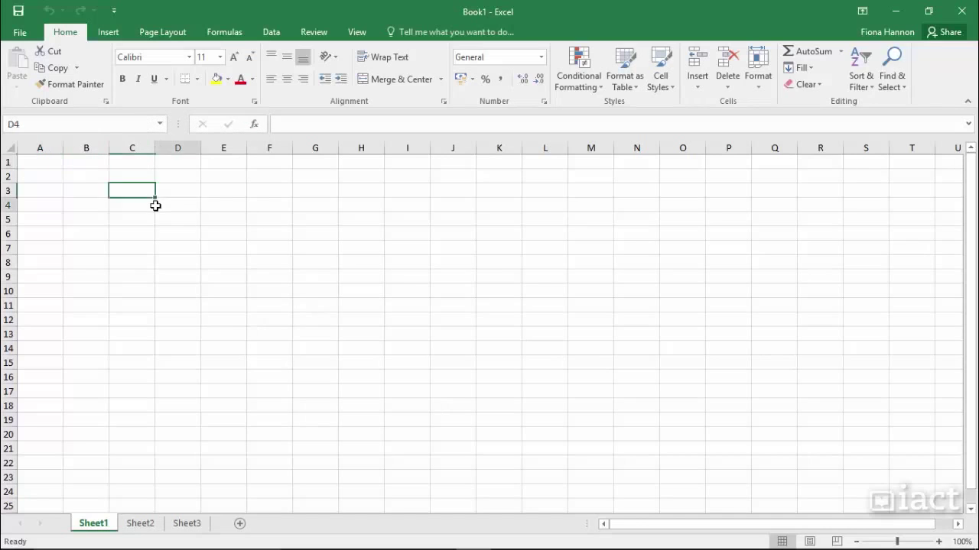
pyautogui.click(242, 315)
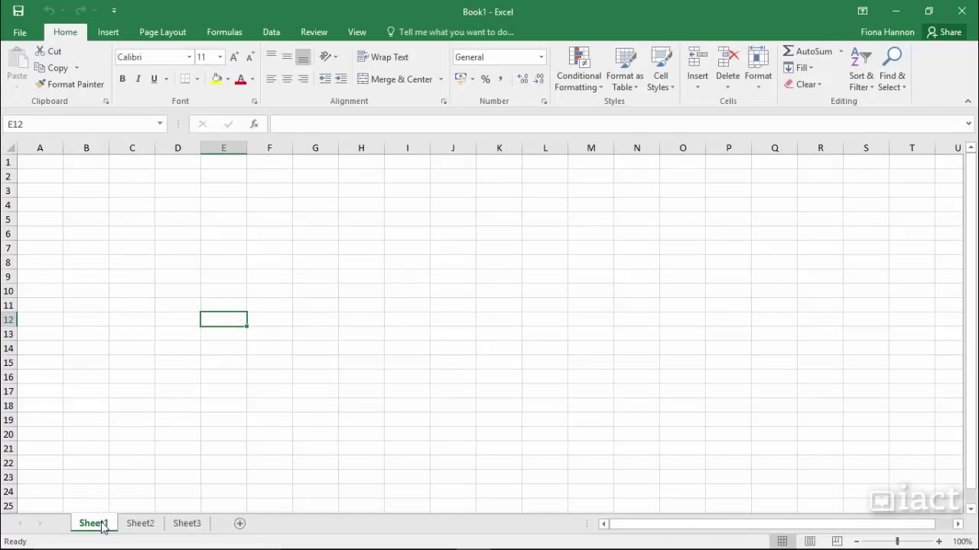
# Step: Cycle through Sheet2 and Sheet3 twice, ending back on Sheet1
pyautogui.click(139, 526)
pyautogui.click(183, 526)
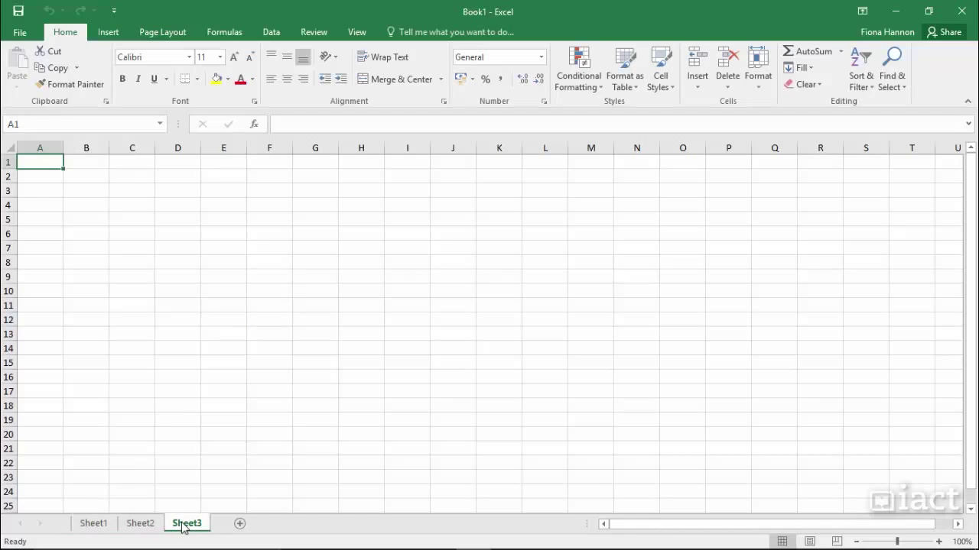
pyautogui.click(143, 526)
pyautogui.click(97, 526)
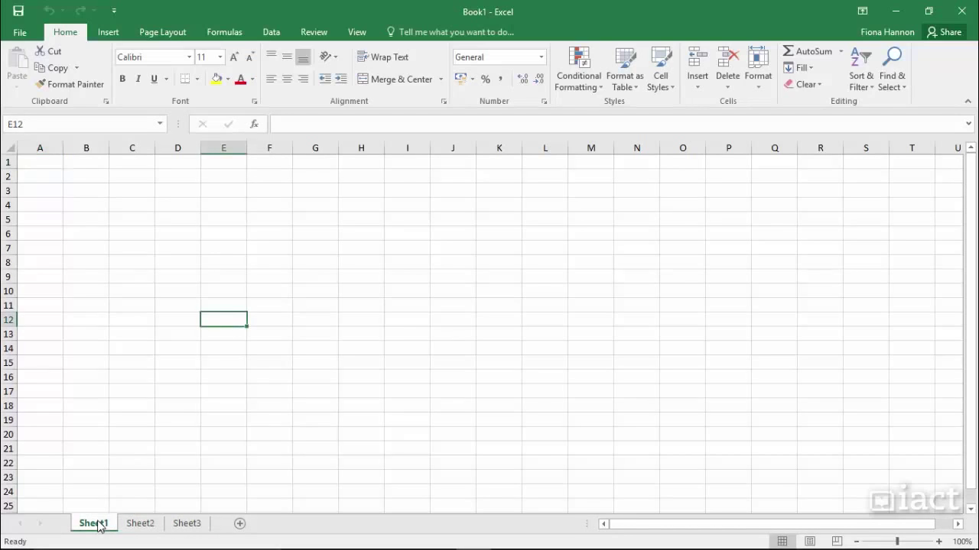
pyautogui.click(136, 526)
pyautogui.click(181, 526)
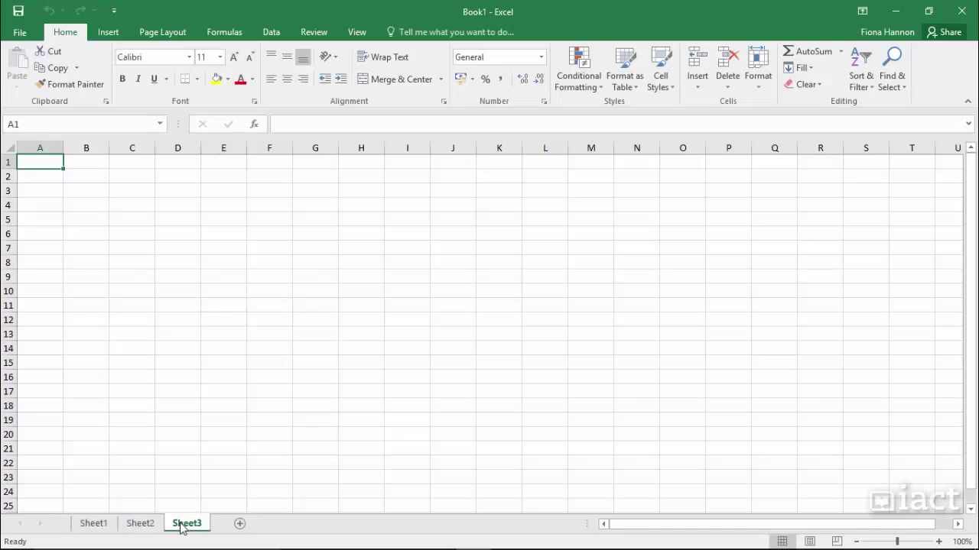
pyautogui.click(141, 526)
pyautogui.click(98, 526)
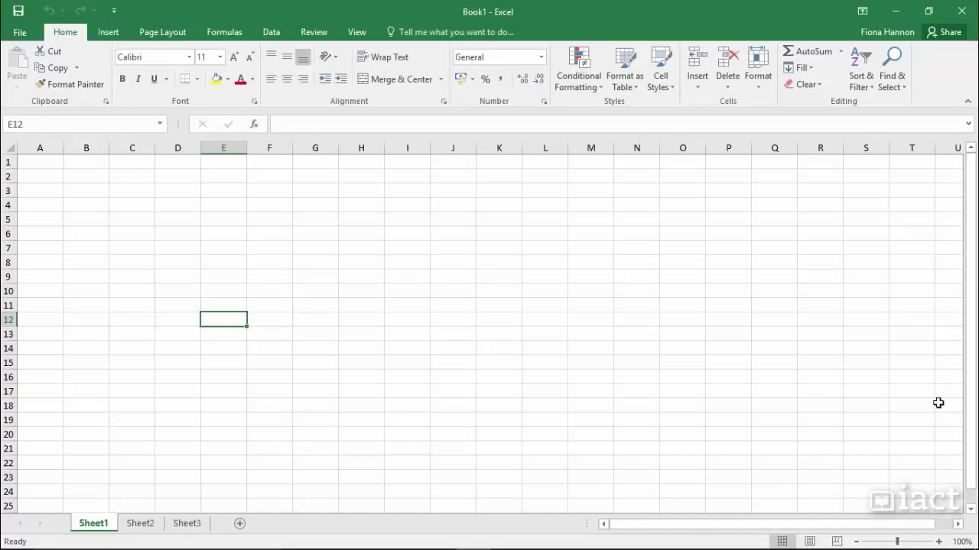
# Step: Scroll around Sheet1 using the vertical and horizontal scroll bars
pyautogui.click(970, 510)
pyautogui.moveTo(971, 510); pyautogui.dragTo(969, 497)
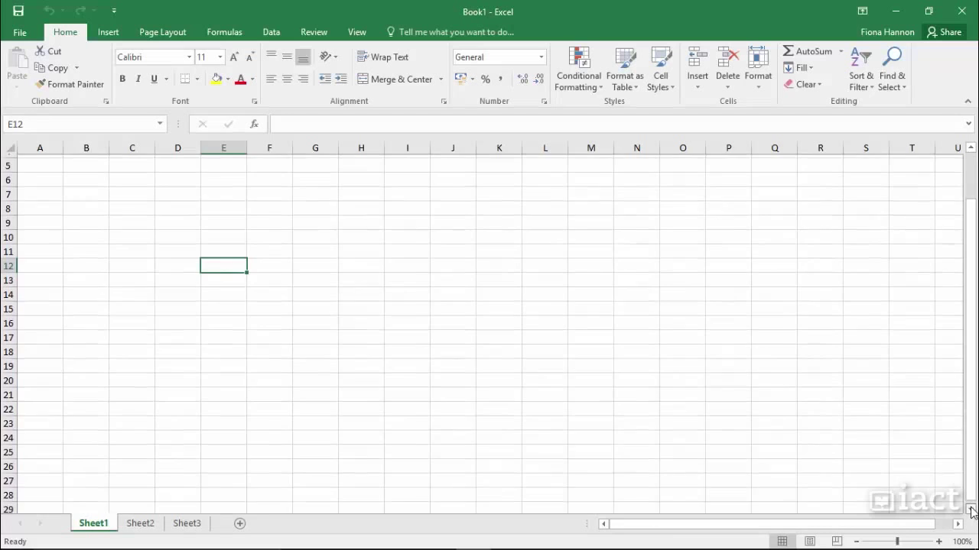
pyautogui.scroll(2, 970, 497)
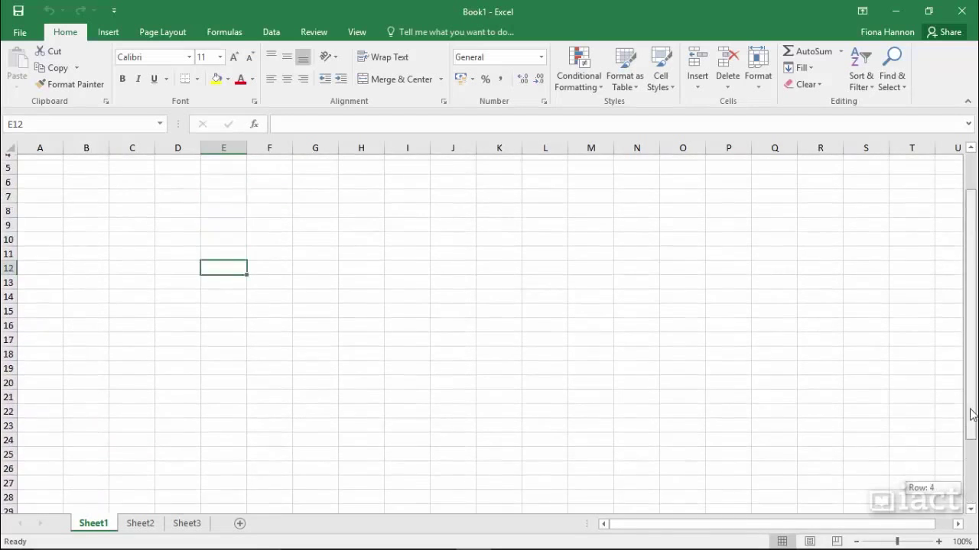
pyautogui.scroll(2, 970, 497)
pyautogui.moveTo(958, 528); pyautogui.dragTo(798, 527)
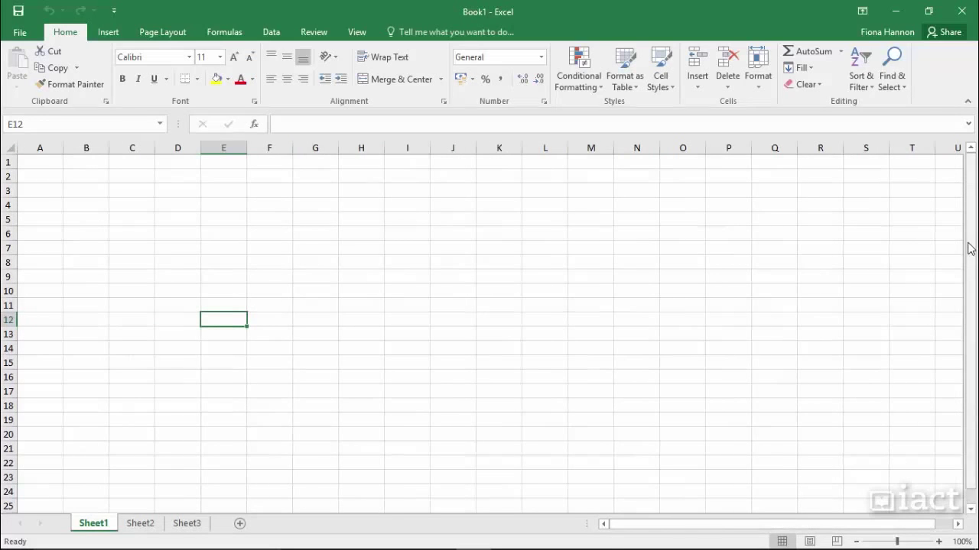
pyautogui.click(971, 509)
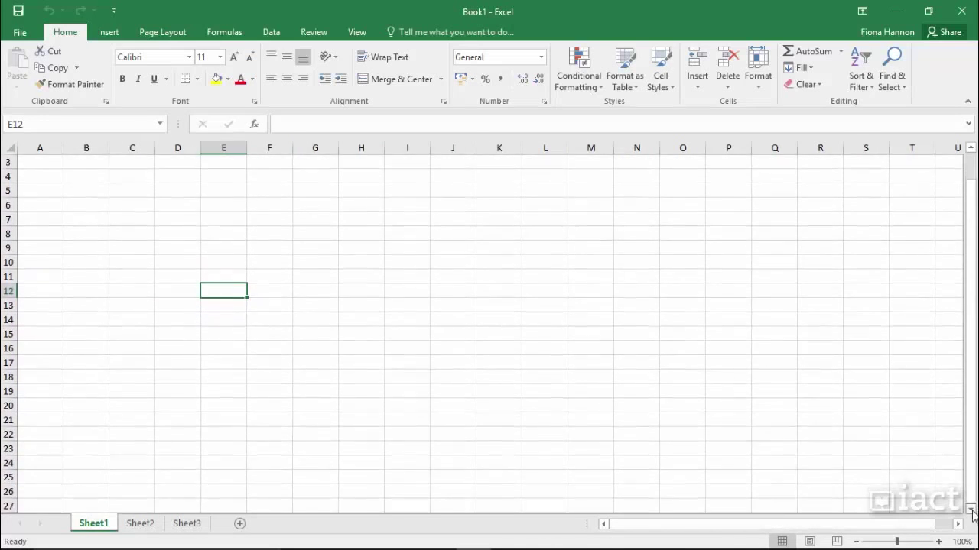
pyautogui.moveTo(970, 468); pyautogui.dragTo(876, 457)
pyautogui.moveTo(787, 524); pyautogui.dragTo(753, 531)
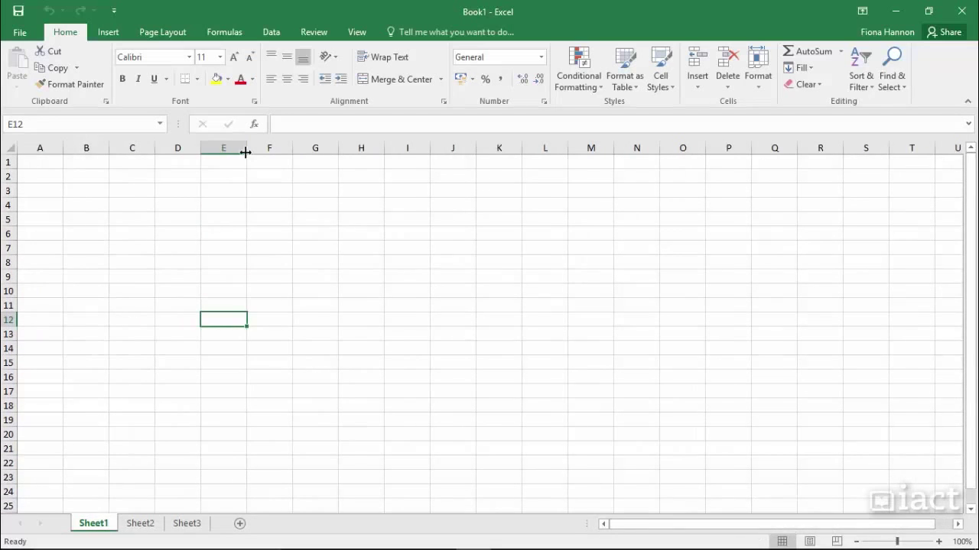
# Step: Select cells A1, D7, D14 and F6 in turn
pyautogui.click(53, 164)
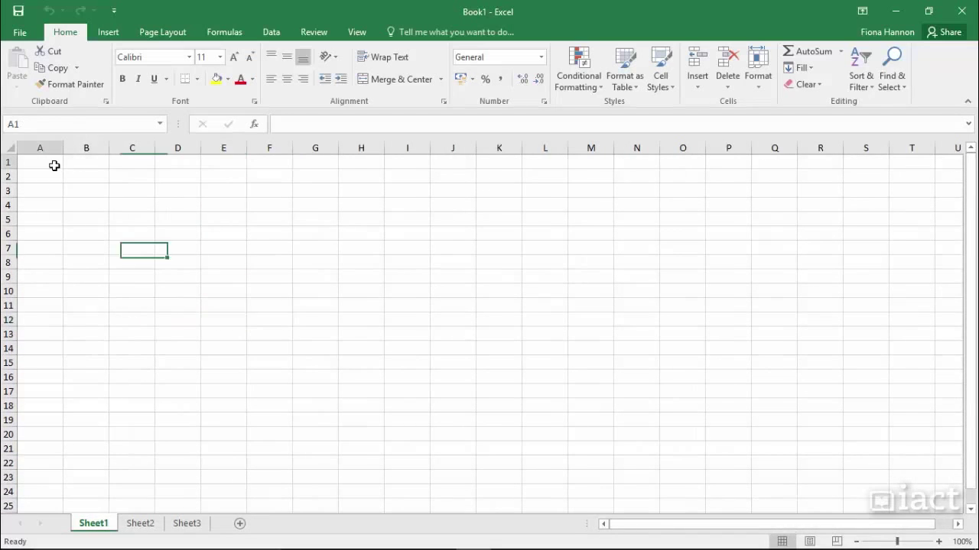
pyautogui.click(167, 245)
pyautogui.click(190, 355)
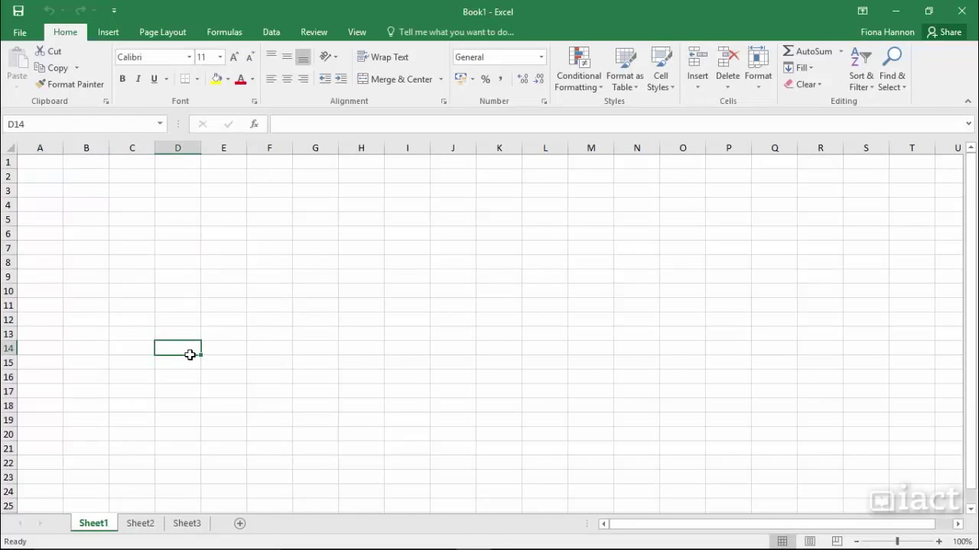
pyautogui.click(265, 235)
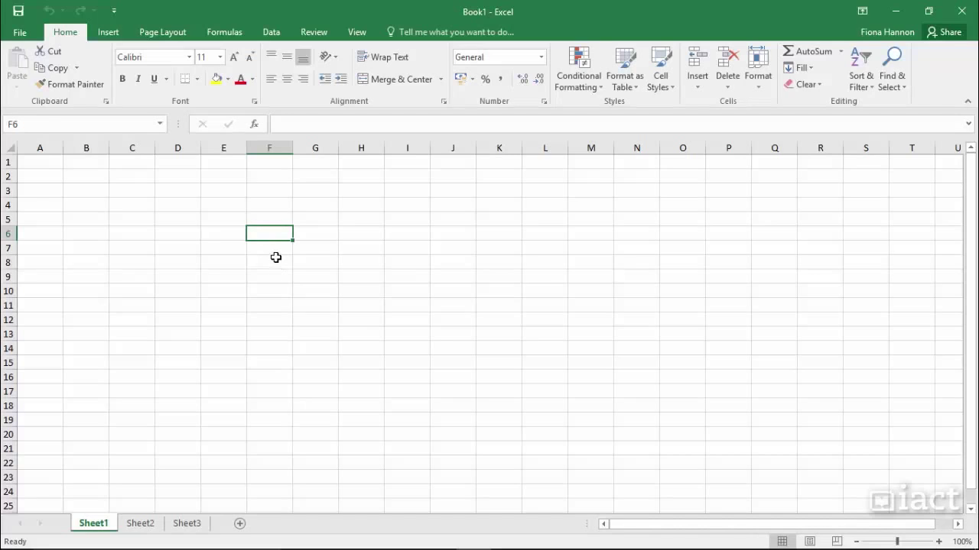
# Step: Select all of column F, then row 6, then just F6, then B5
pyautogui.click(272, 146)
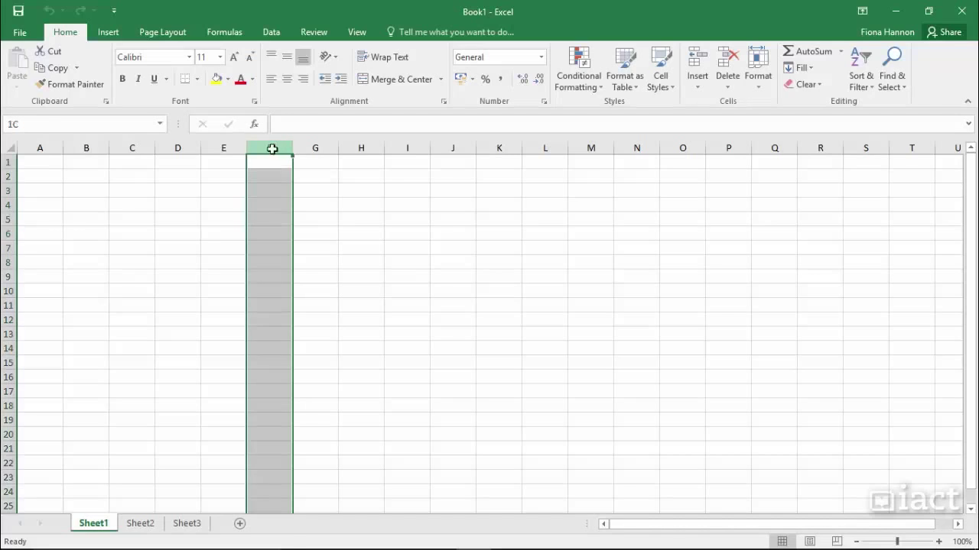
pyautogui.click(6, 233)
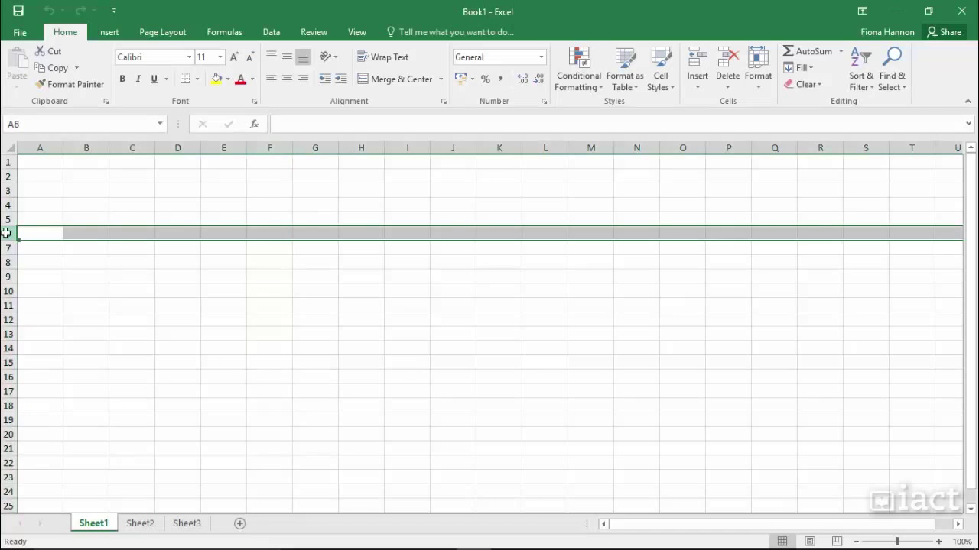
pyautogui.click(262, 235)
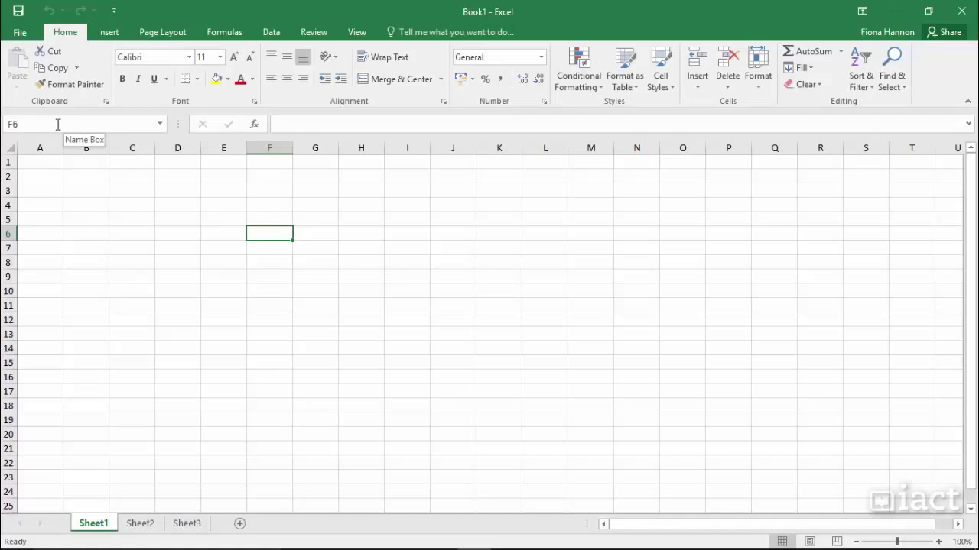
pyautogui.click(97, 218)
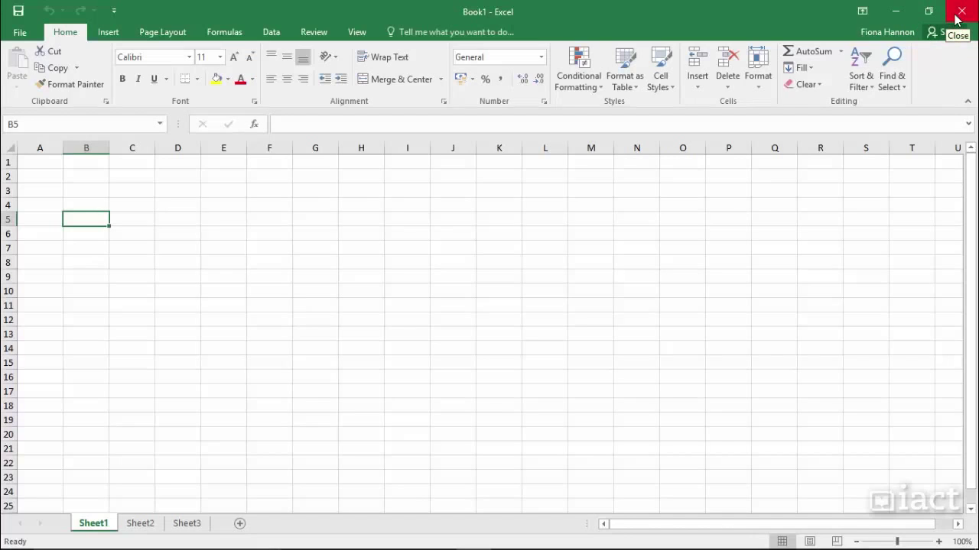
# Step: Minimise and restore Excel, shrink it to a smaller window, move it, then maximise
pyautogui.click(897, 11)
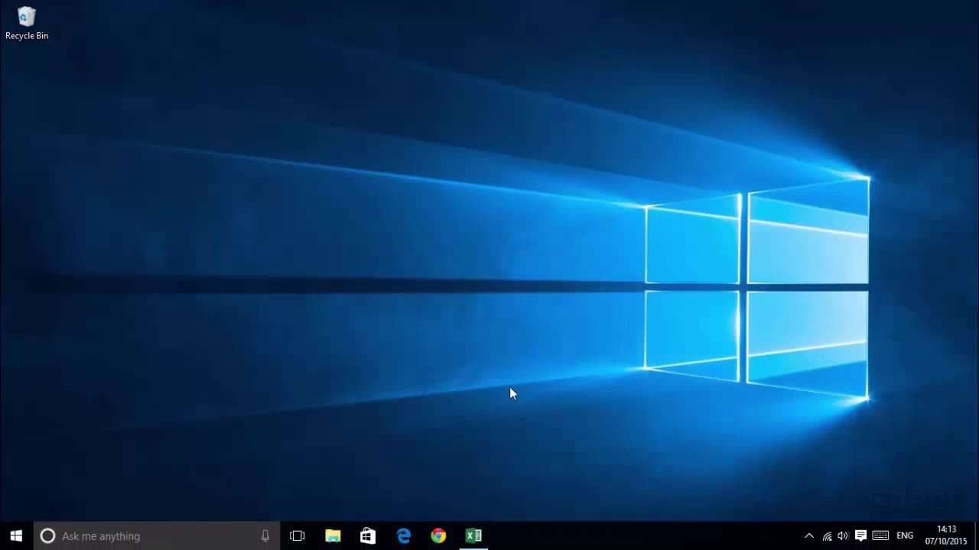
pyautogui.moveTo(473, 536)
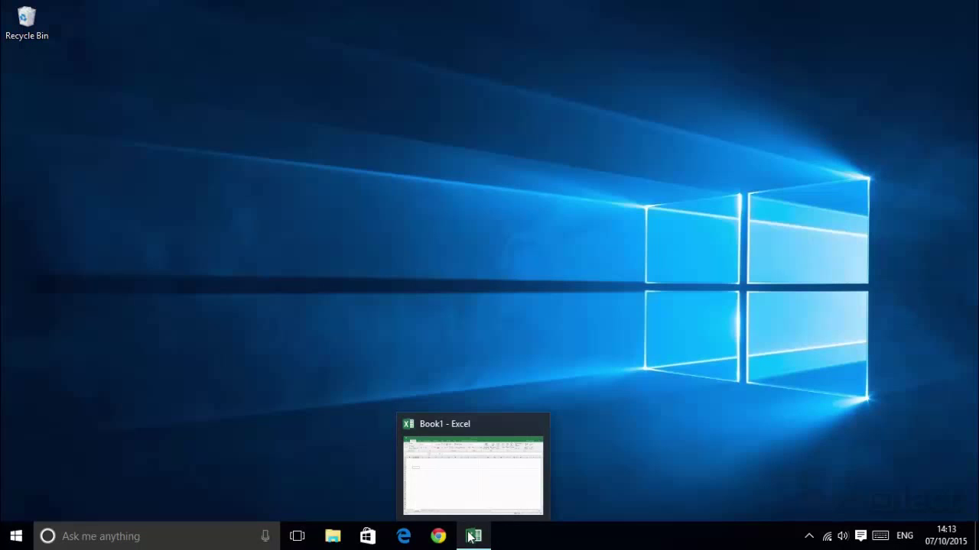
pyautogui.click(469, 538)
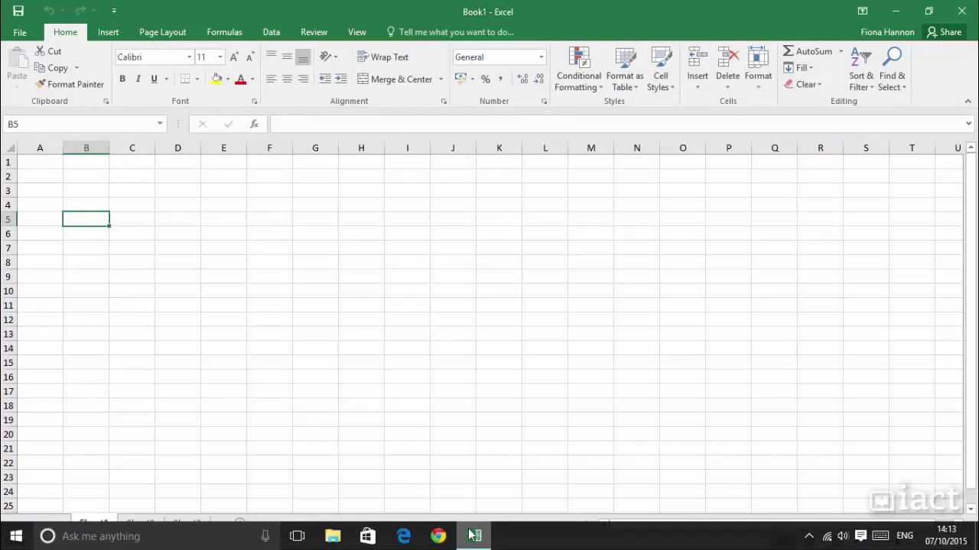
pyautogui.click(927, 12)
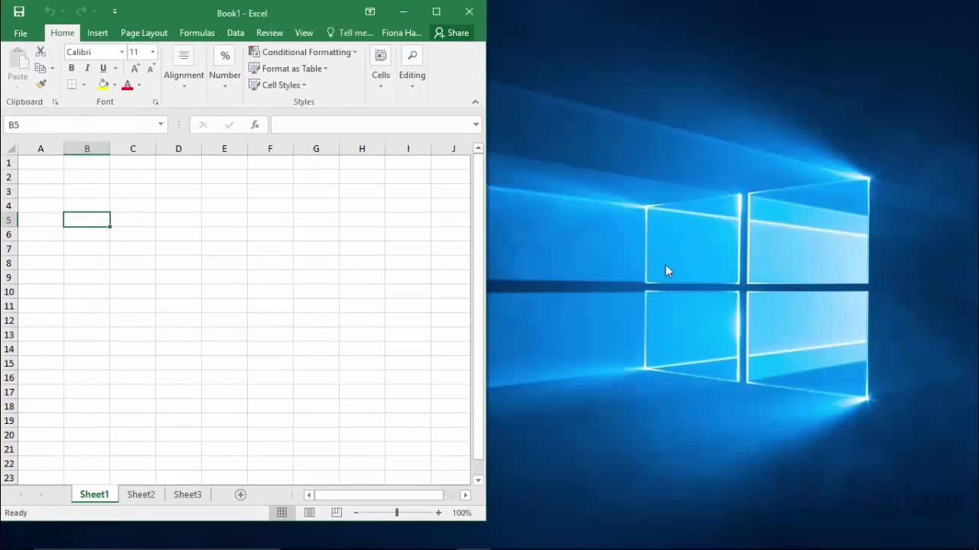
pyautogui.moveTo(325, 13)
pyautogui.mouseDown()
pyautogui.moveTo(490, 36)
pyautogui.moveTo(666, 30)
pyautogui.mouseUp()
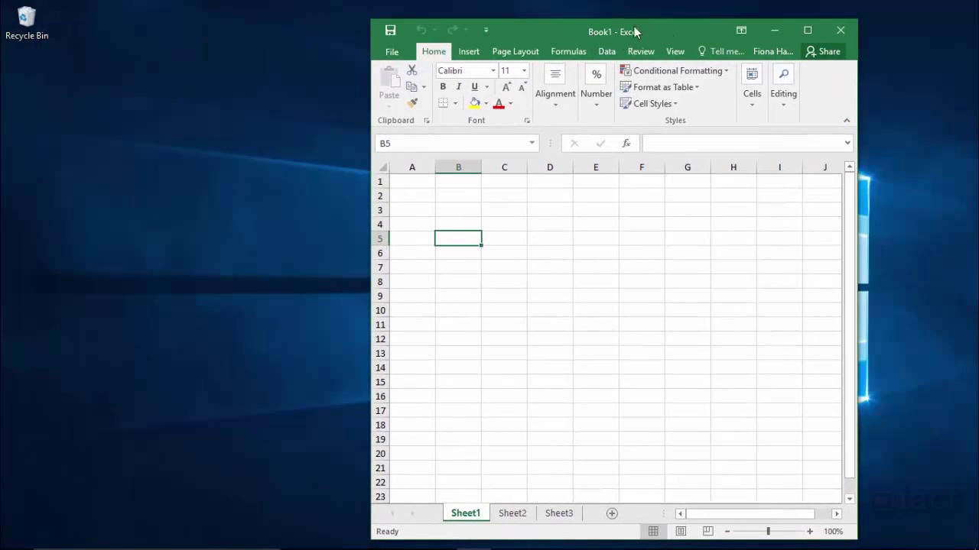
pyautogui.moveTo(632, 32)
pyautogui.mouseDown()
pyautogui.moveTo(370, 31)
pyautogui.moveTo(581, 28)
pyautogui.mouseUp()
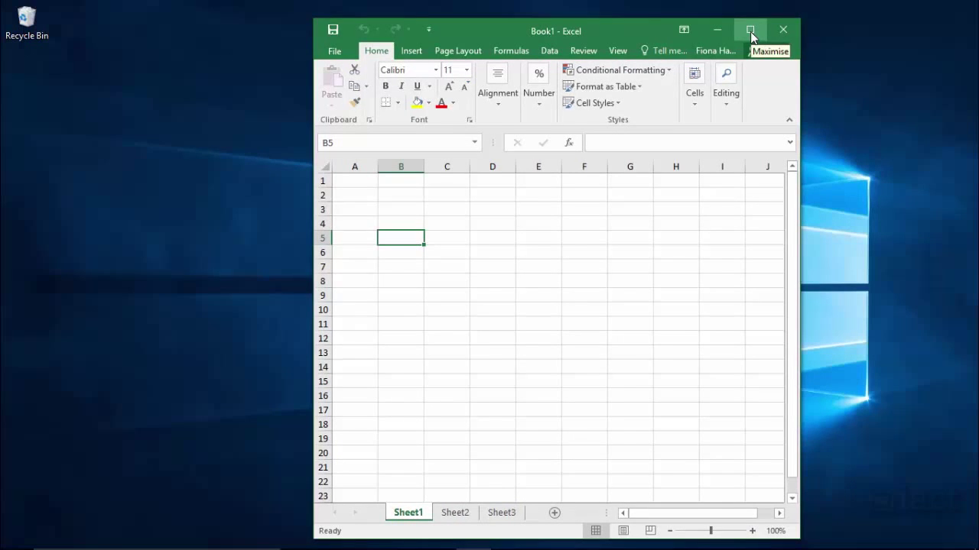
pyautogui.click(750, 32)
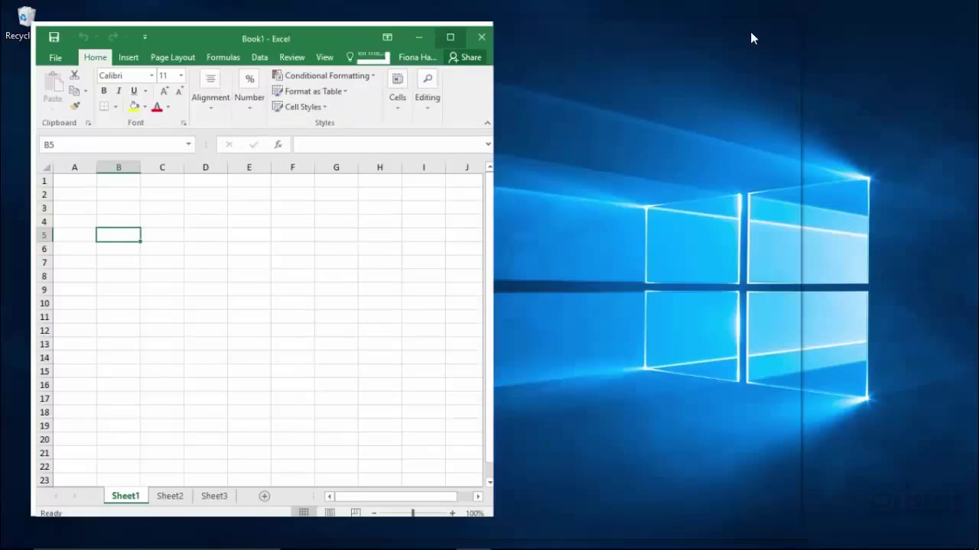